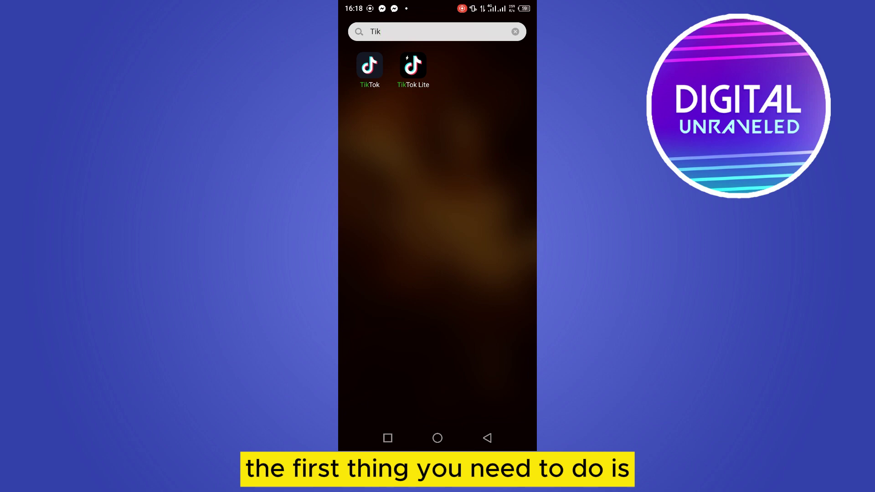
Launch TikTok from the search results and dismiss the Follow your friends popup
left_click(369, 66)
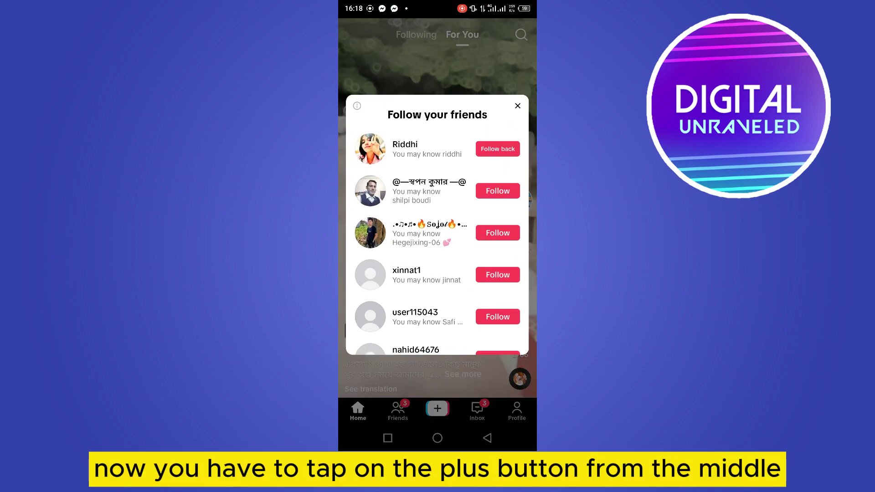
left_click(517, 105)
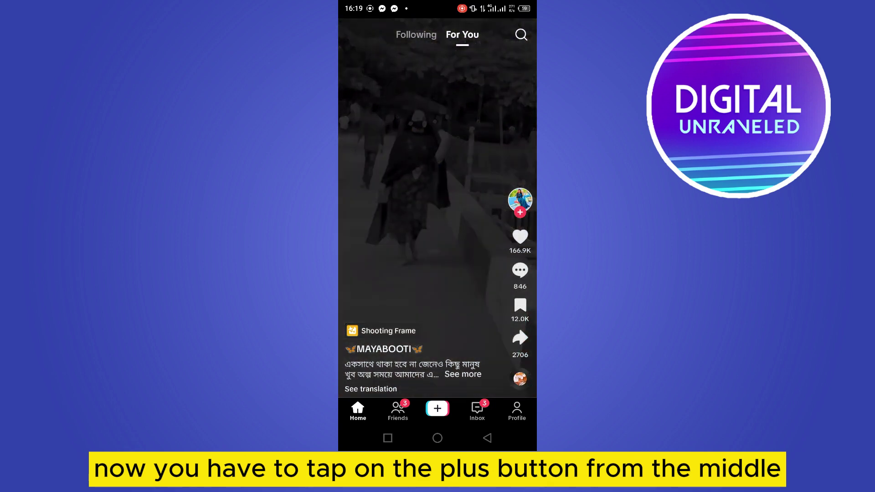
Start a new post and open the gallery's Photos tab for upload
left_click(438, 409)
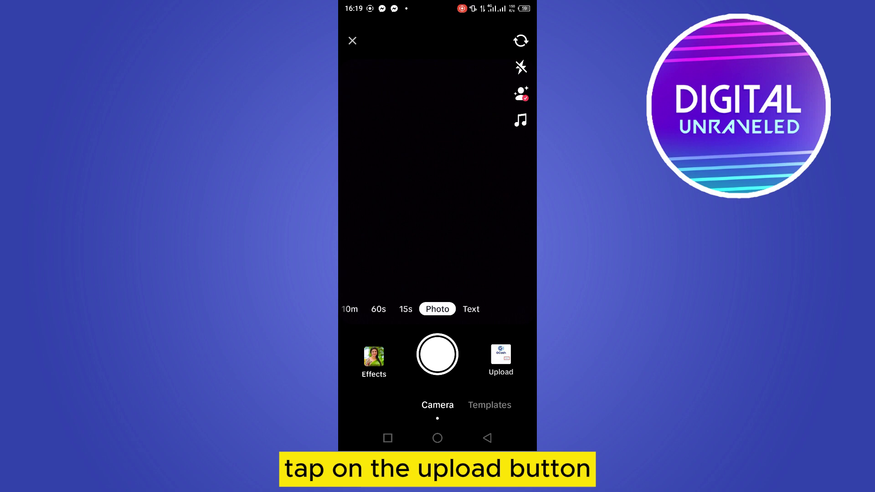
left_click(501, 359)
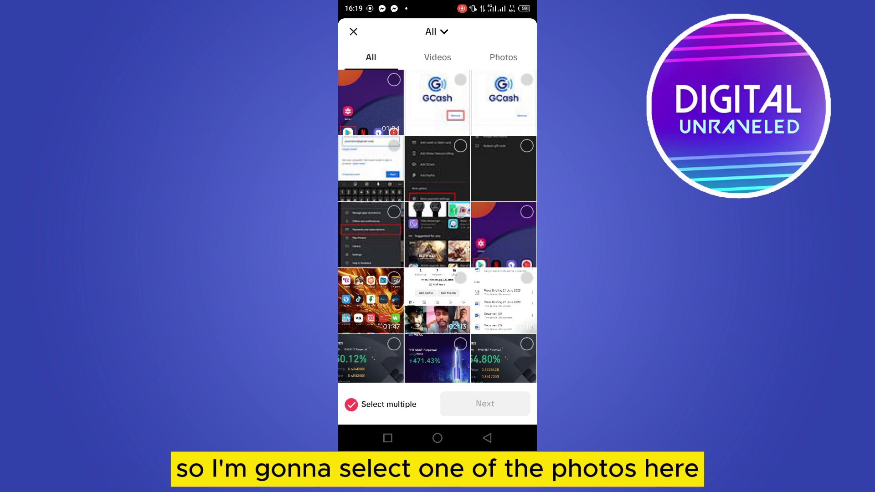
left_click(504, 57)
scroll(438, 226, "down", 5)
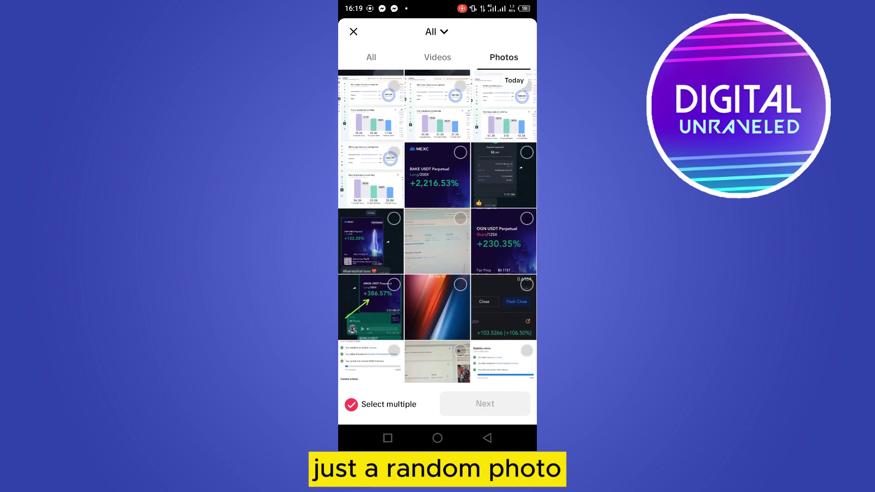
scroll(437, 226, "down", 3)
Load the face photo into the editor and show the commercial sounds list
left_click(461, 219)
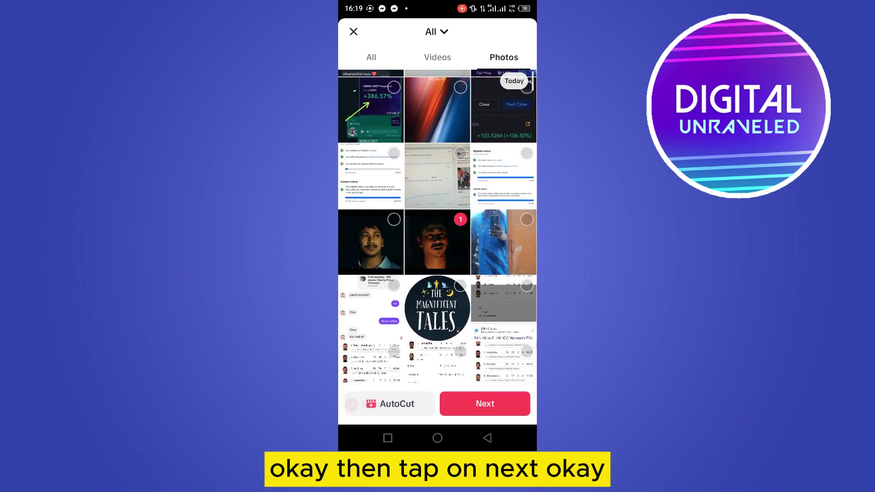
left_click(484, 403)
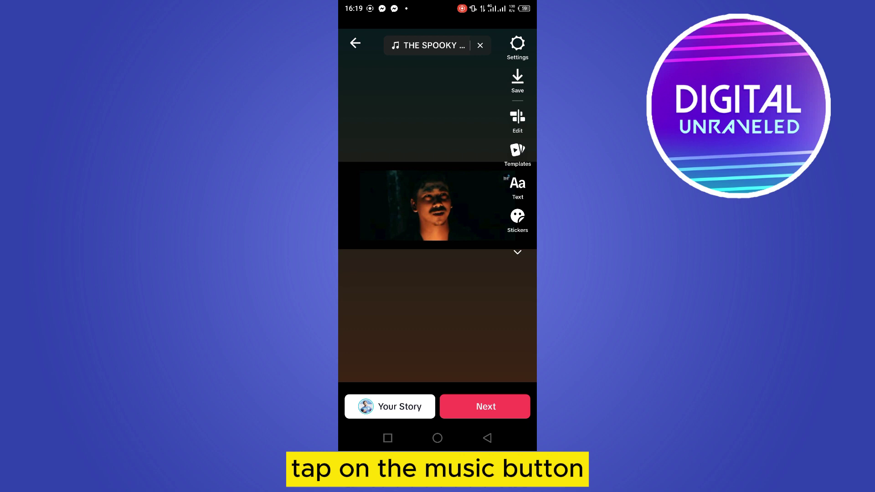
left_click(429, 45)
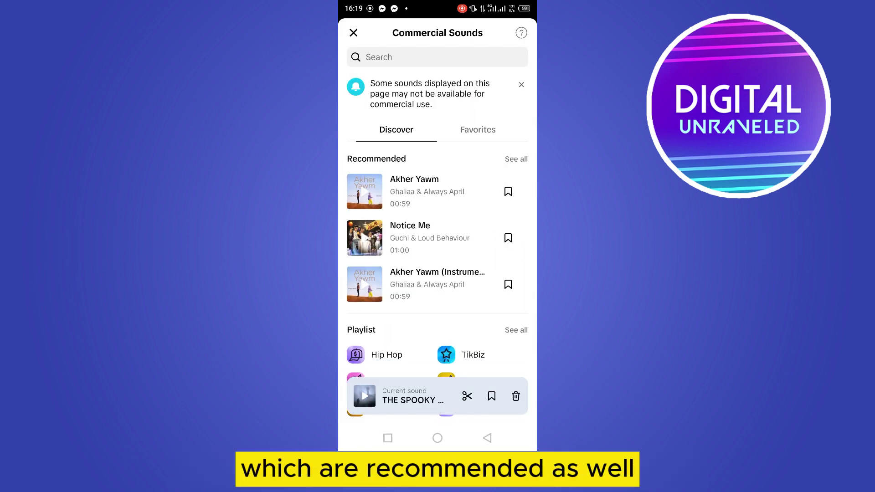
scroll(438, 274, "down", 3)
scroll(438, 274, "down", 5)
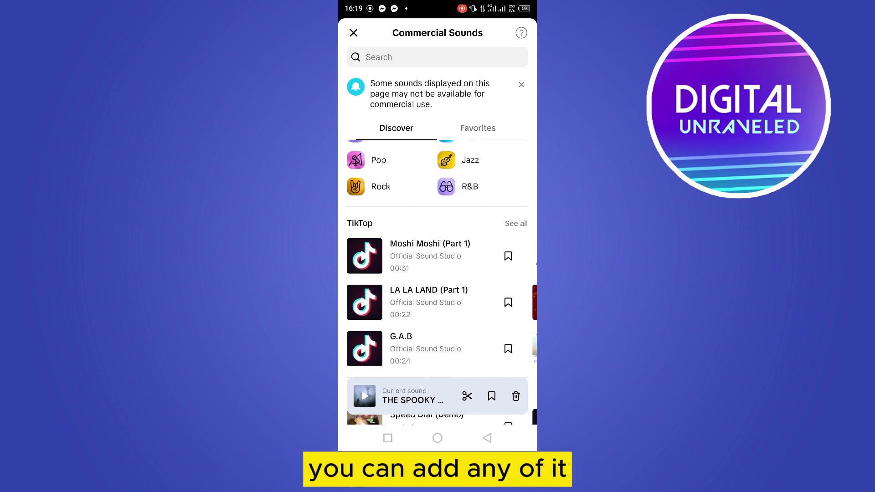
scroll(439, 274, "up", 1)
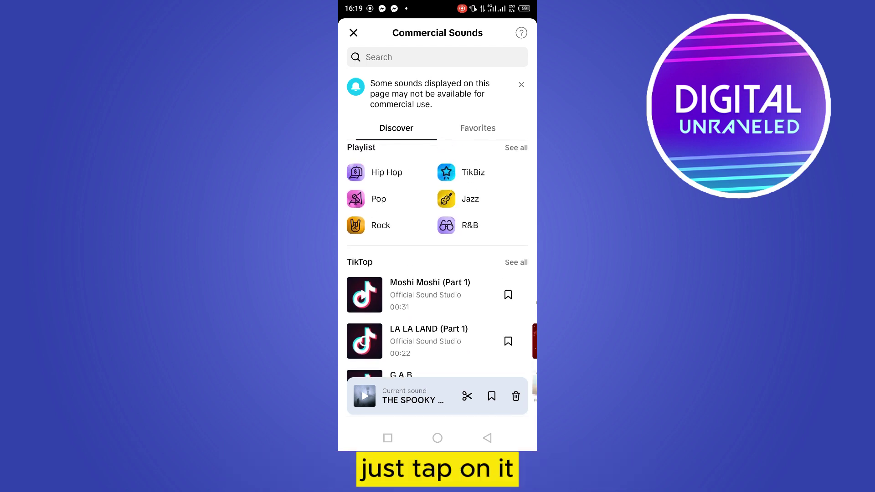
Select 'LA LA LAND (Part 1)' from the TikTop tracks
left_click(429, 335)
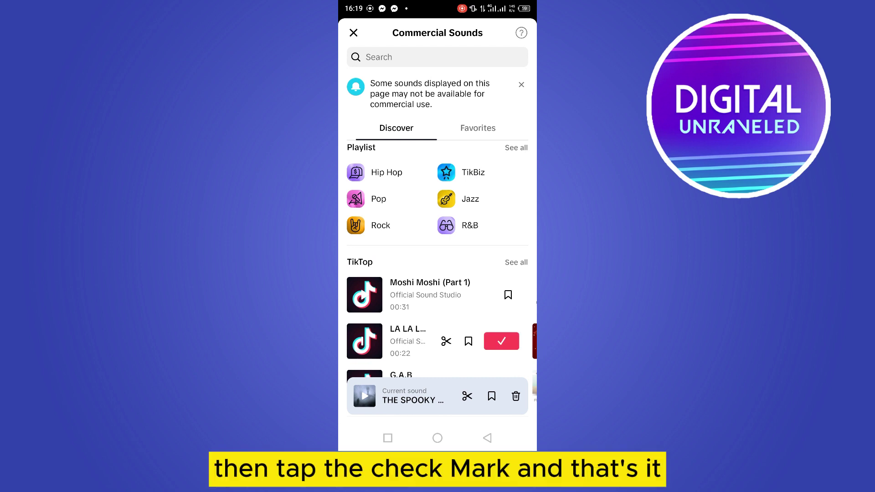
left_click(501, 341)
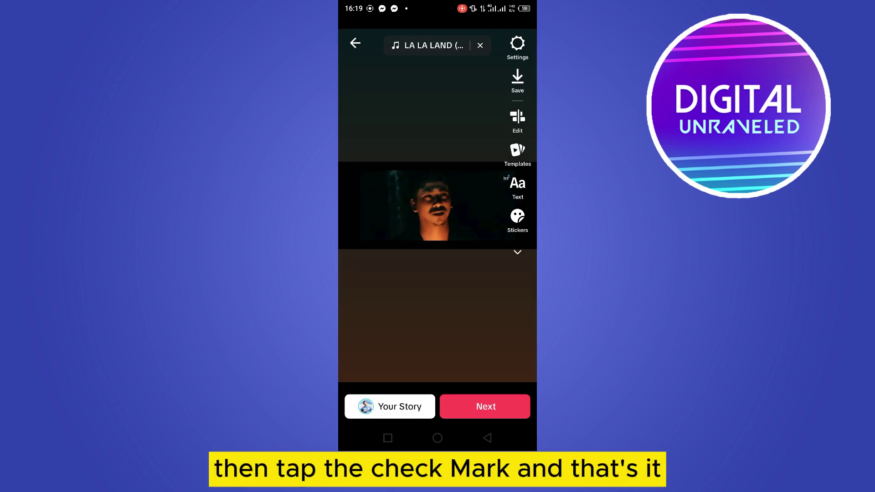